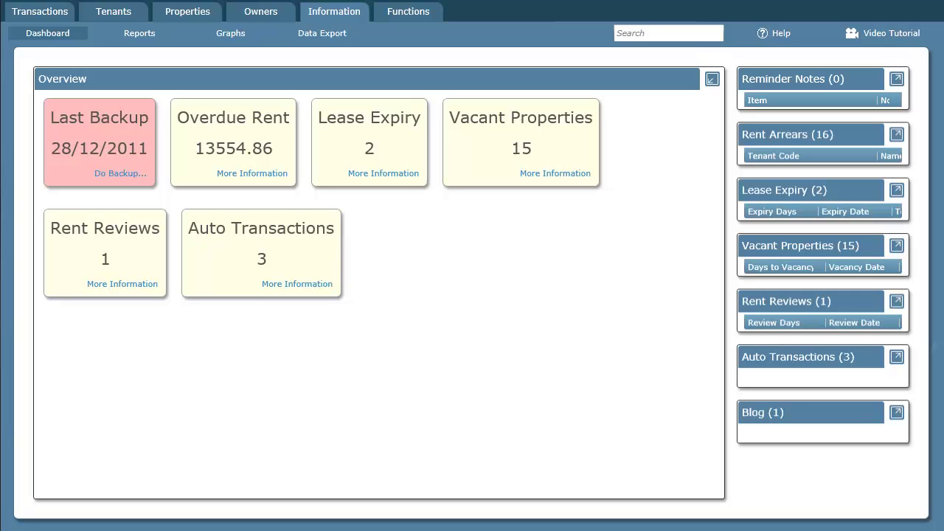
Go to Mail Merge and look through the list of existing letter templates without loading one
{"action": "left_click", "coordinate": [422, 16]}
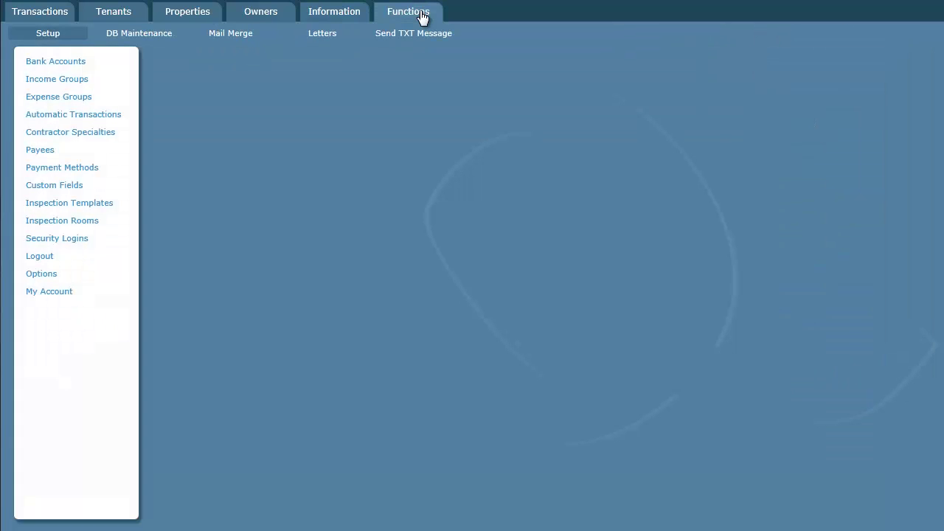
{"action": "left_click", "coordinate": [227, 38]}
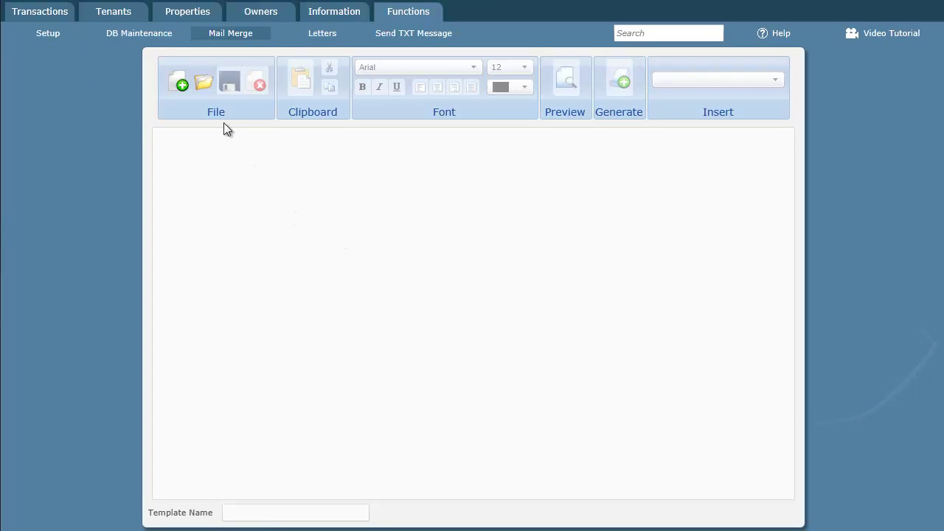
{"action": "left_click", "coordinate": [201, 80]}
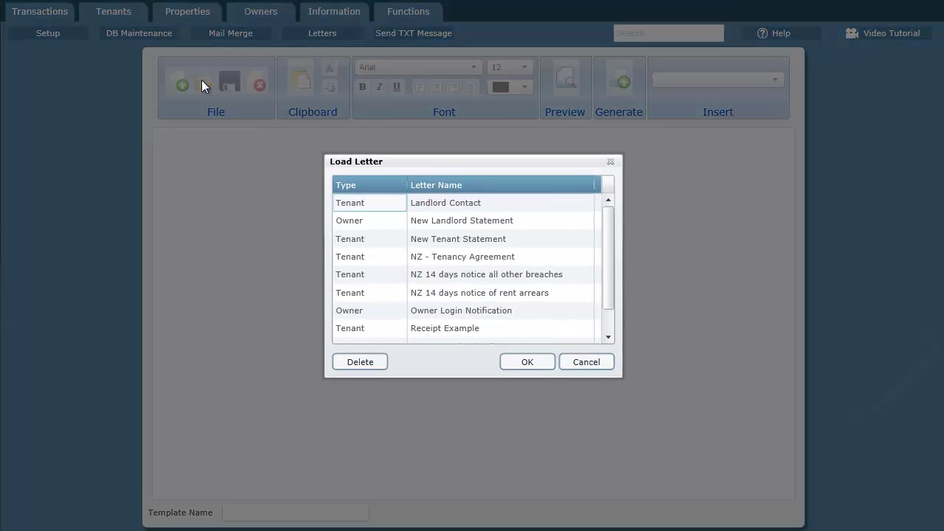
{"action": "left_click", "coordinate": [585, 360]}
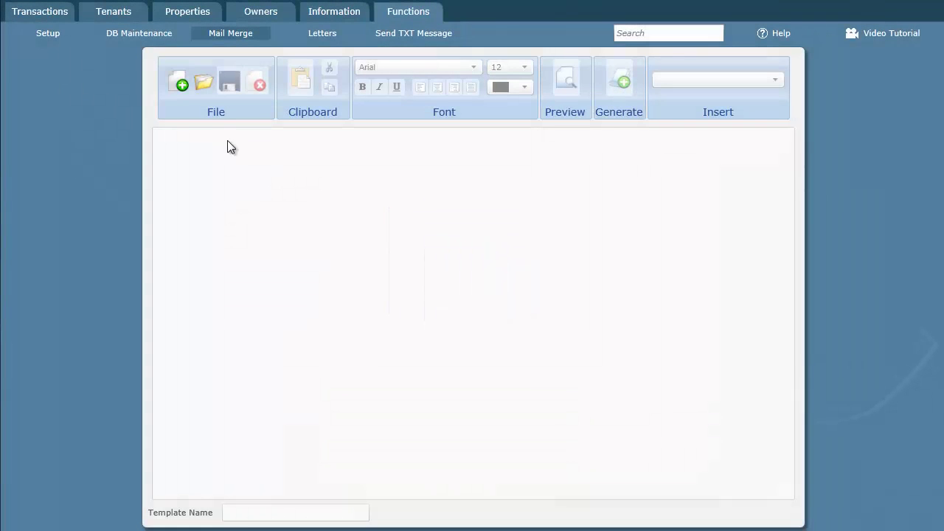
Create a new tenant letter template named "Tutorial template"
{"action": "left_click", "coordinate": [180, 83]}
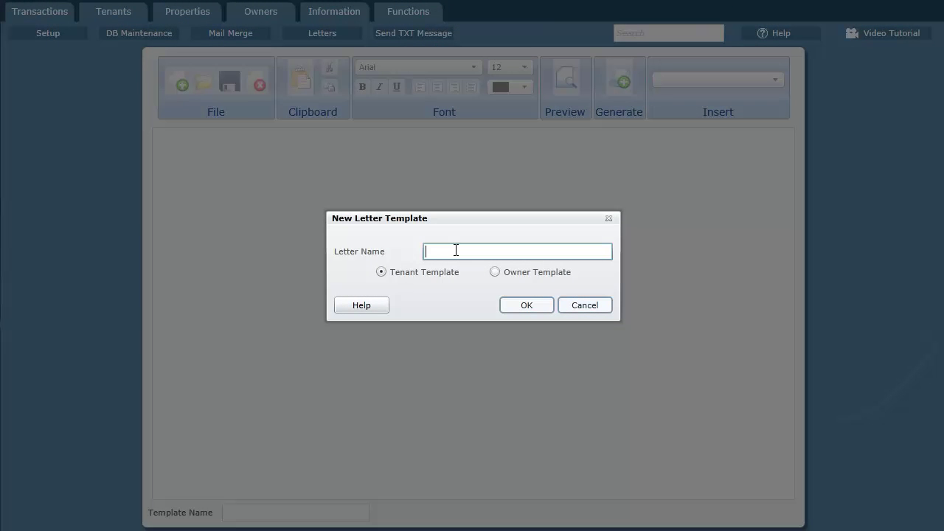
{"action": "type", "text": "Tutorial template"}
{"action": "left_click", "coordinate": [514, 306]}
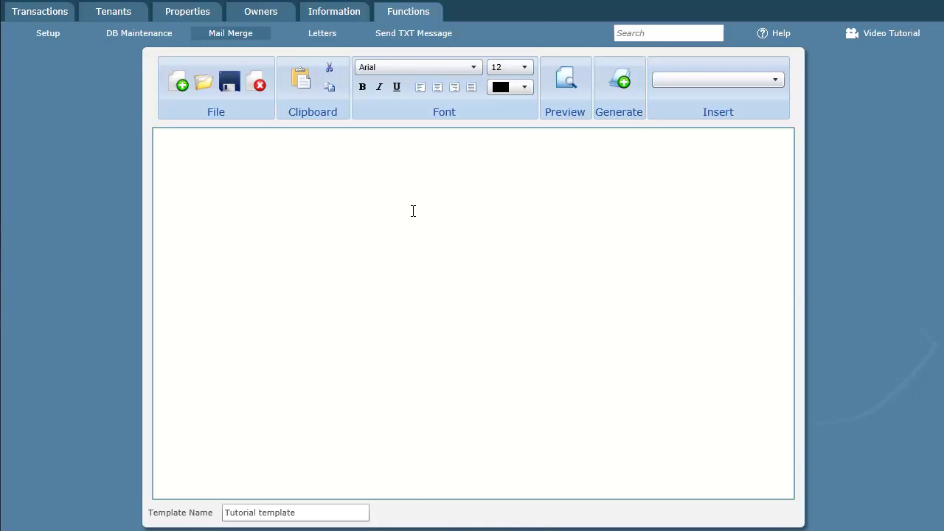
Write the greeting "Hi" followed by the Tenants Name merge field
{"action": "type", "text": "Hi"}
{"action": "left_click", "coordinate": [776, 81]}
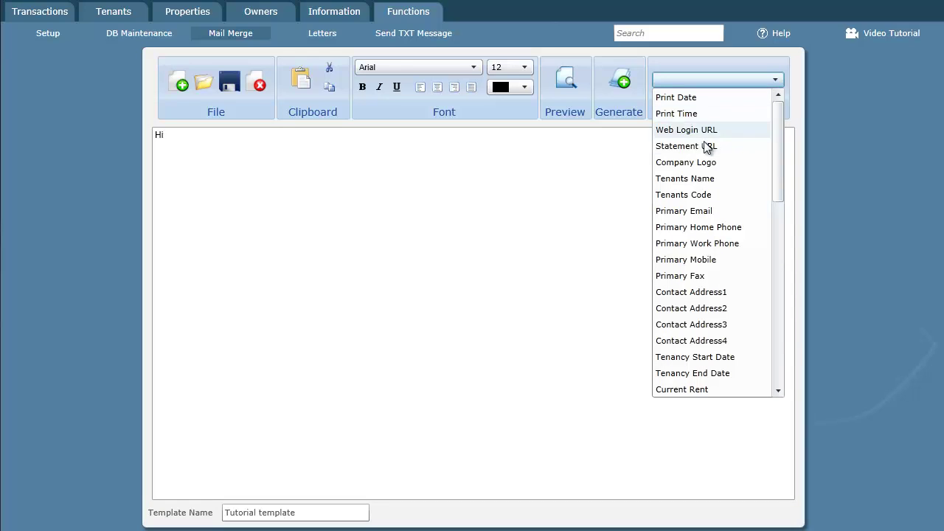
{"action": "left_click", "coordinate": [685, 178]}
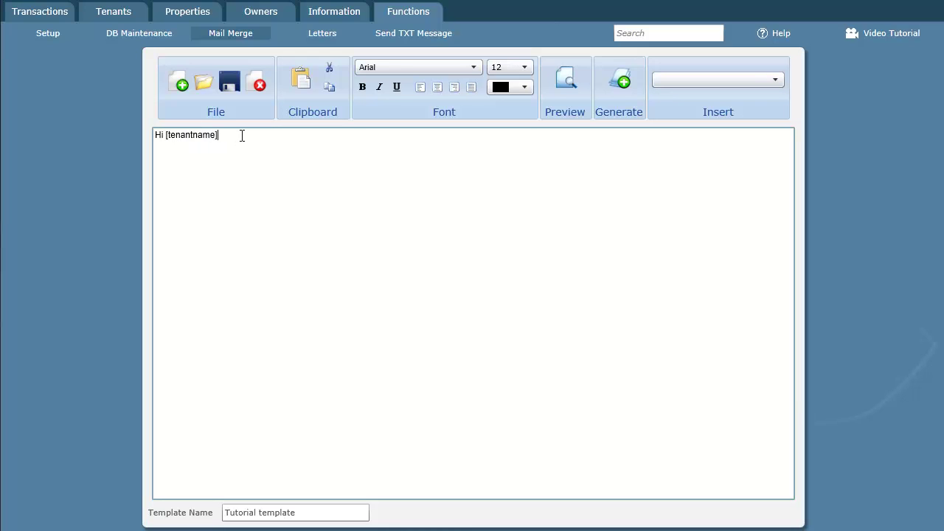
Below the greeting, add the line "Your current balance is" ending with the Balance Owing merge field and a period
{"action": "key", "text": "Return"}
{"action": "type", "text": "Your current balance is"}
{"action": "left_click", "coordinate": [775, 75]}
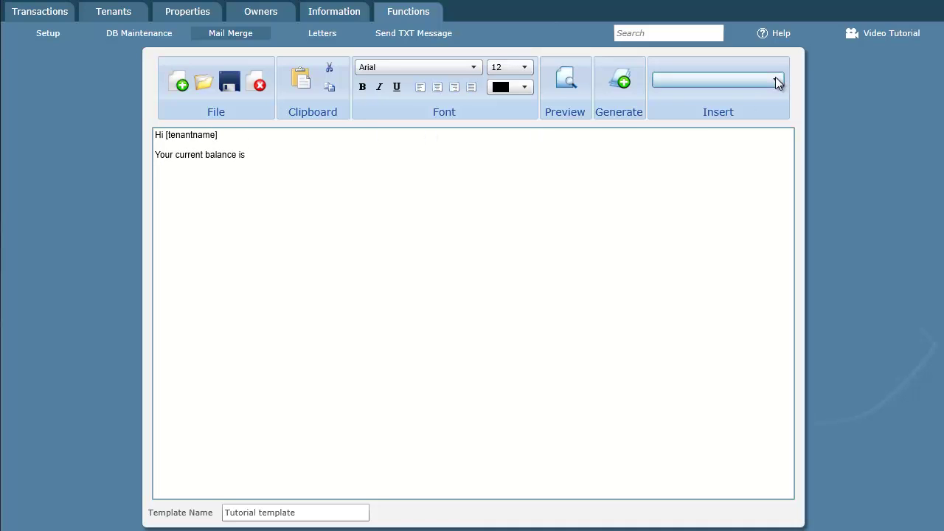
{"action": "left_click_drag", "start_coordinate": [779, 111], "coordinate": [781, 165]}
{"action": "left_click", "coordinate": [683, 283]}
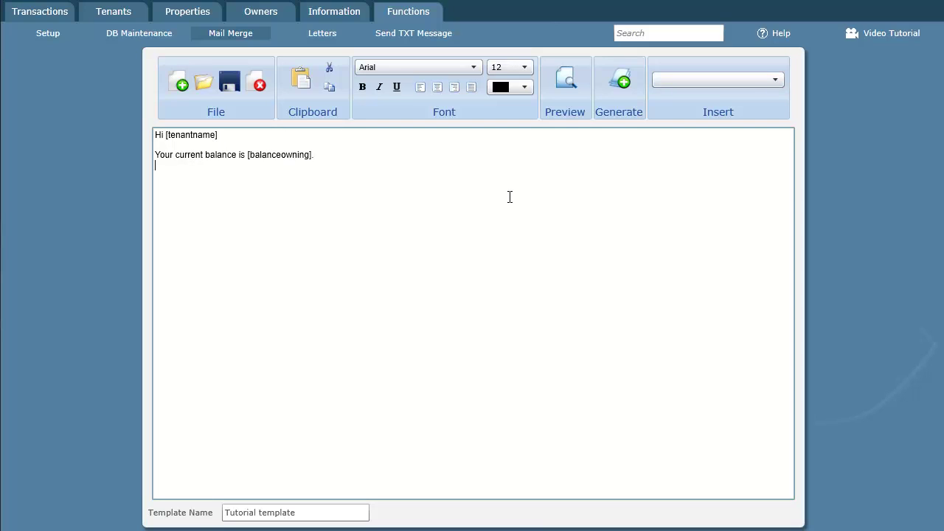
Add the line "Your paid to date is" below the balance line, ending with the Paid to Date merge field
{"action": "key", "text": "Return"}
{"action": "type", "text": "Your paid to date is"}
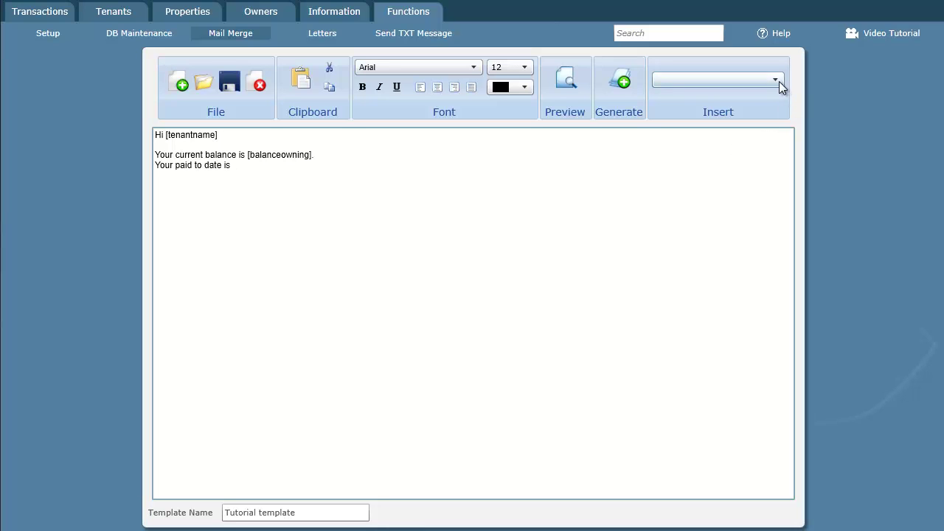
{"action": "left_click", "coordinate": [776, 80]}
{"action": "left_click_drag", "start_coordinate": [774, 164], "coordinate": [775, 185]}
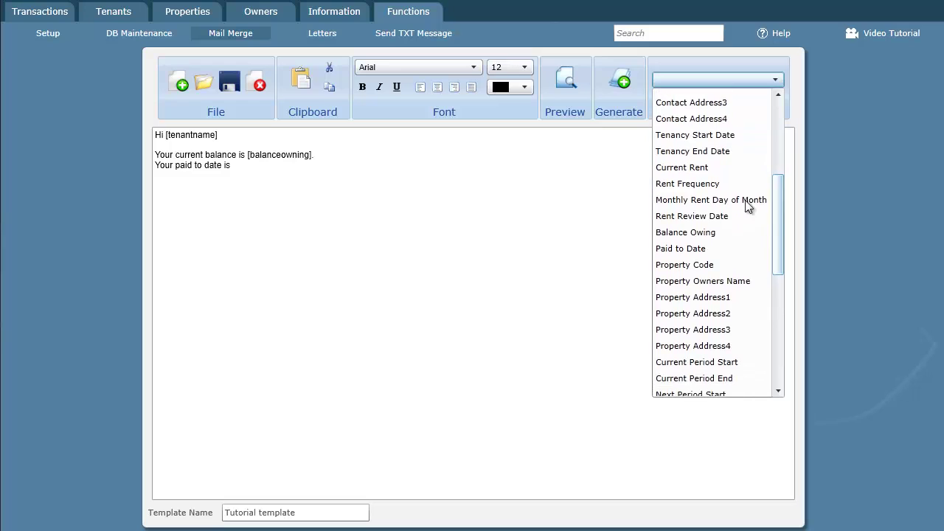
{"action": "left_click", "coordinate": [706, 248]}
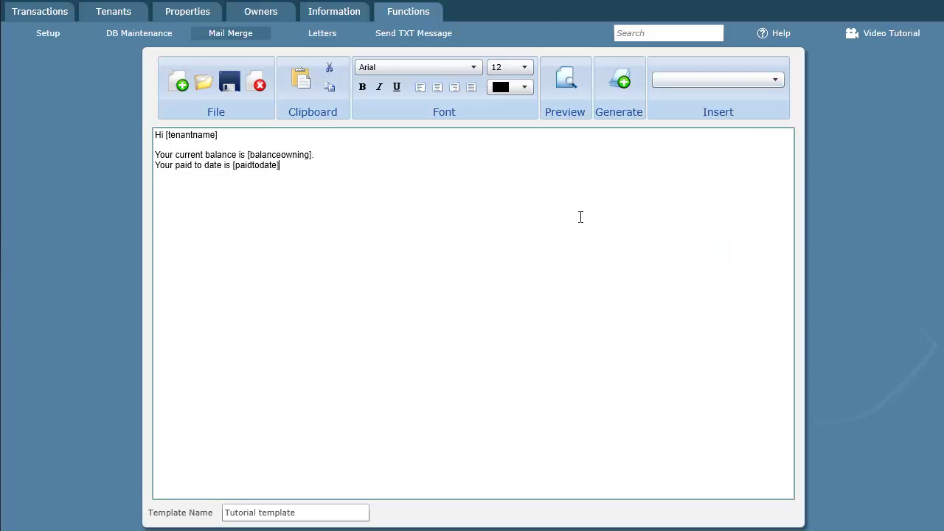
Preview the letter to check the merged tenant name, balance and paid to date, and close the preview
{"action": "left_click", "coordinate": [568, 83]}
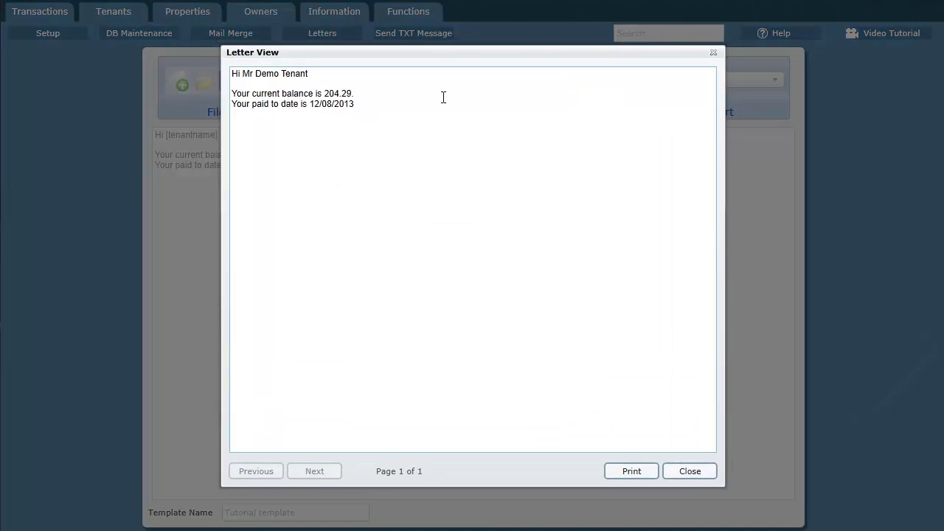
{"action": "left_click_drag", "start_coordinate": [241, 76], "coordinate": [349, 104]}
{"action": "left_click", "coordinate": [690, 471]}
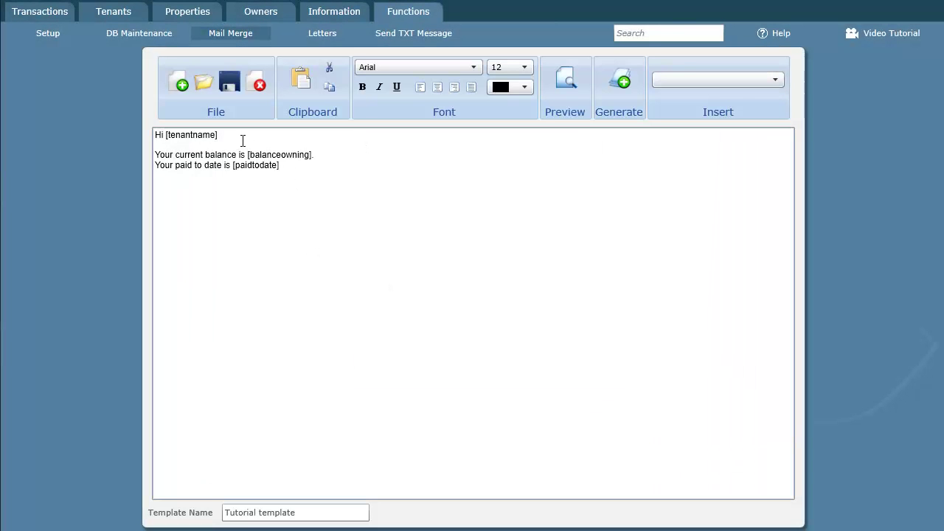
Make the greeting line bold and underlined
{"action": "left_click_drag", "start_coordinate": [243, 137], "coordinate": [154, 137]}
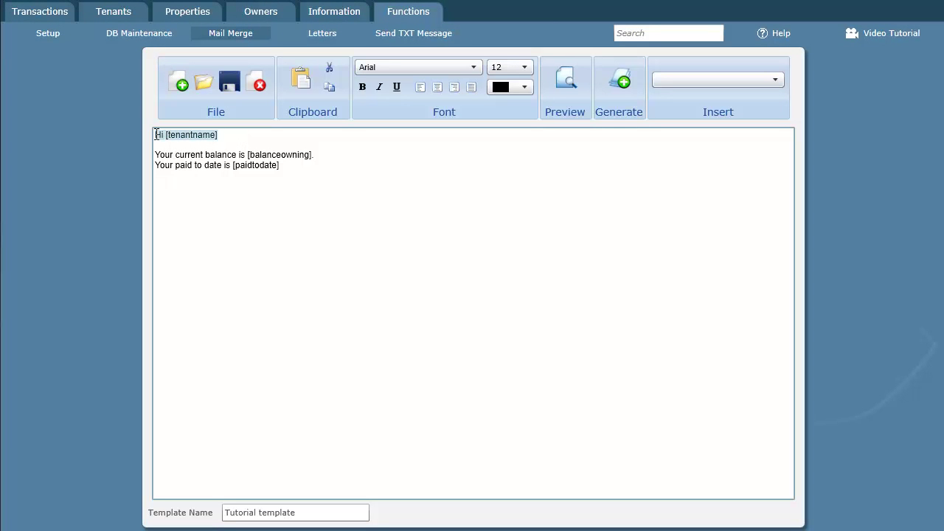
{"action": "left_click", "coordinate": [362, 87]}
{"action": "left_click", "coordinate": [396, 87]}
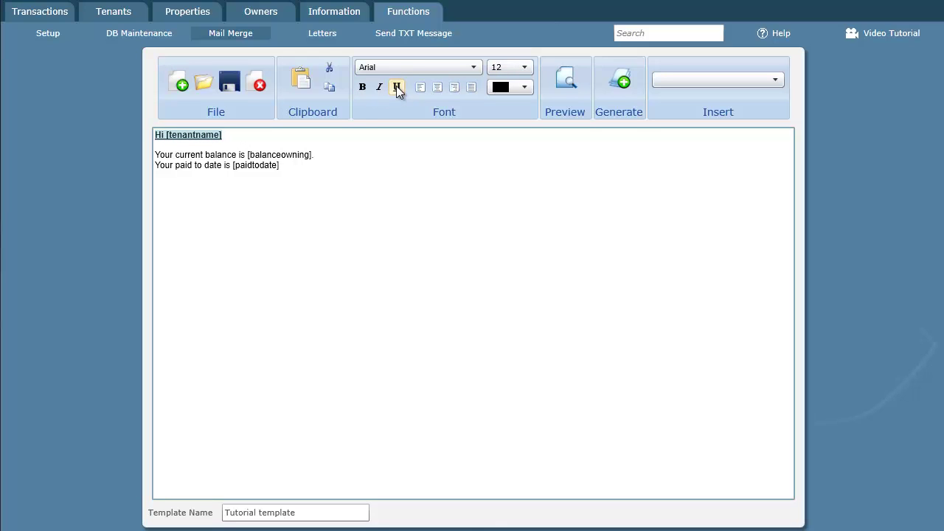
Right-align the current balance line and set its font size to 22
{"action": "left_click", "coordinate": [313, 154]}
{"action": "left_click_drag", "start_coordinate": [313, 155], "coordinate": [154, 156]}
{"action": "left_click", "coordinate": [454, 88]}
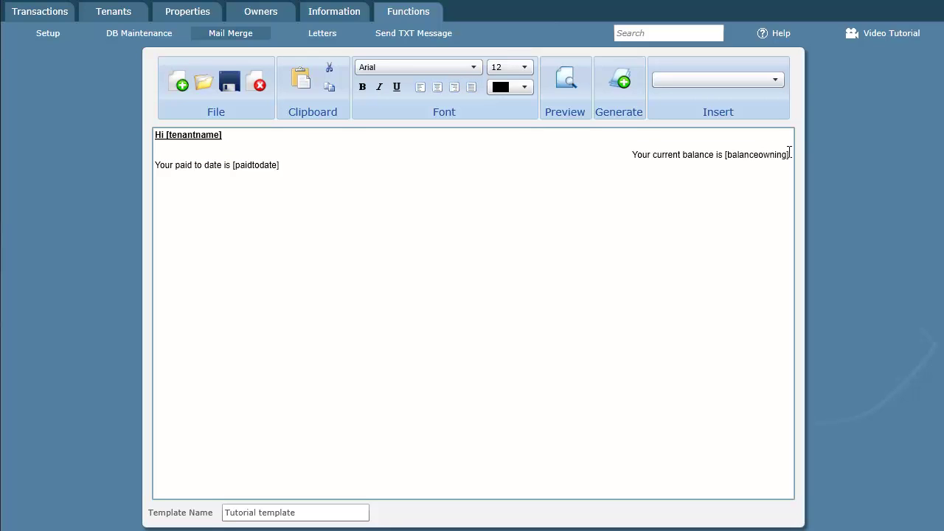
{"action": "left_click_drag", "start_coordinate": [788, 155], "coordinate": [630, 154]}
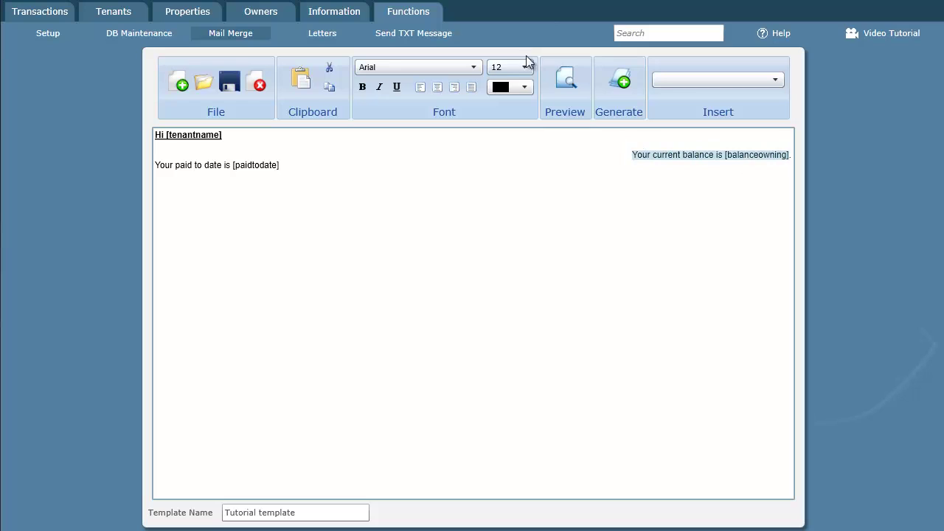
{"action": "left_click", "coordinate": [526, 68]}
{"action": "left_click", "coordinate": [502, 230]}
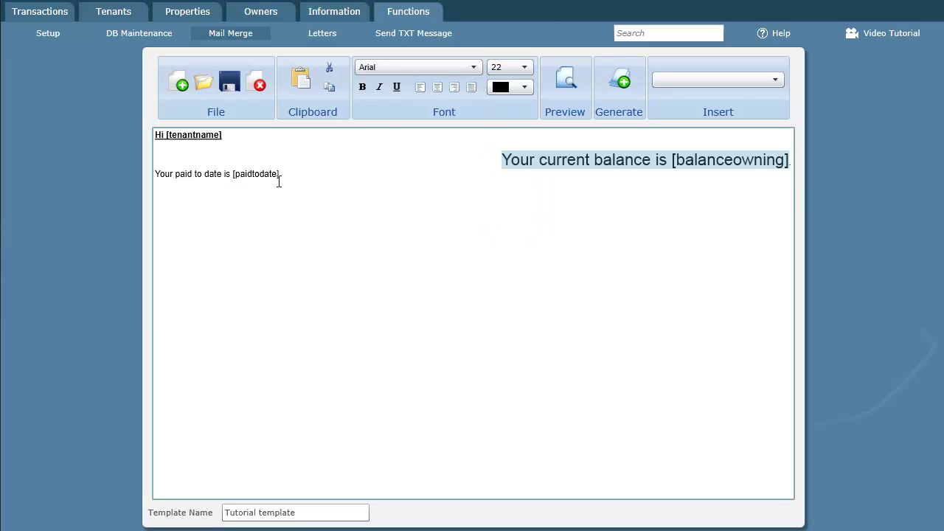
Format the paid to date line in red Courier New
{"action": "left_click_drag", "start_coordinate": [279, 175], "coordinate": [155, 175]}
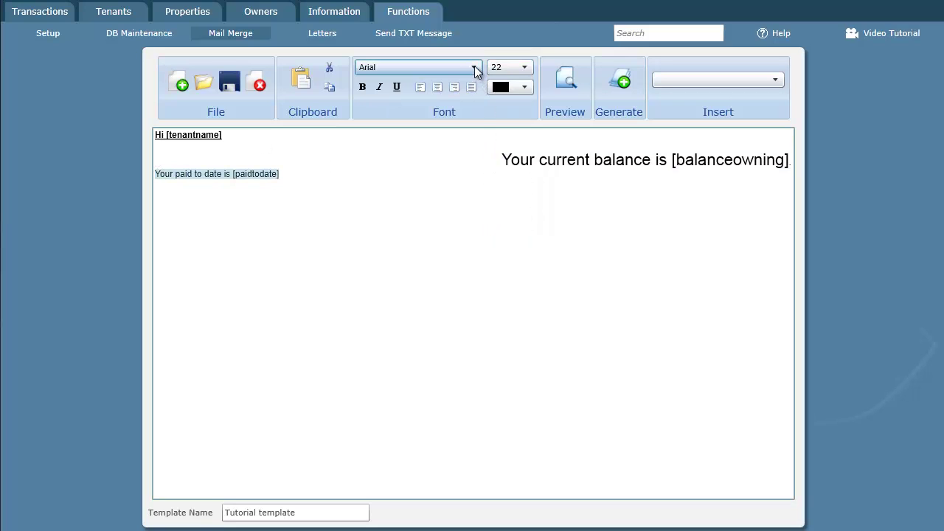
{"action": "left_click", "coordinate": [473, 67]}
{"action": "left_click", "coordinate": [390, 145]}
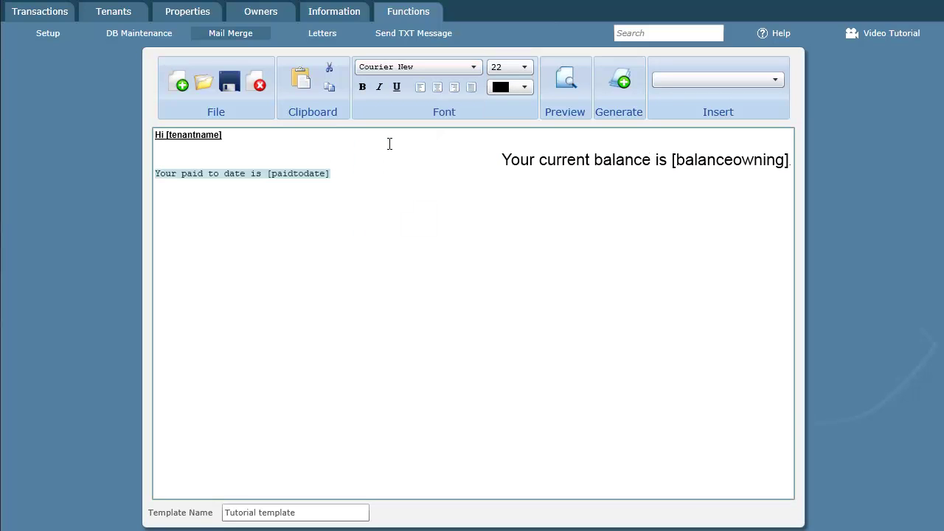
{"action": "left_click", "coordinate": [528, 86]}
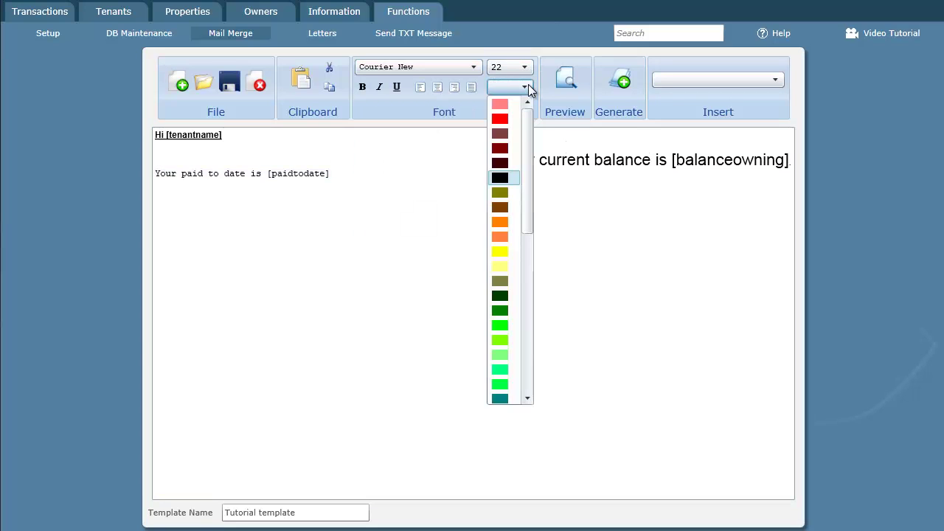
{"action": "left_click", "coordinate": [500, 119]}
{"action": "left_click", "coordinate": [487, 249]}
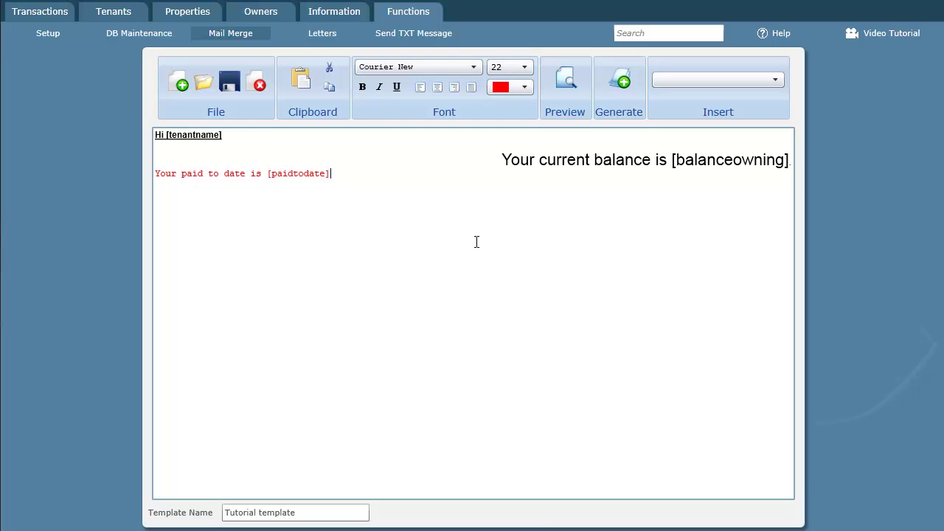
Preview the formatted letter, close the preview and save the template
{"action": "left_click", "coordinate": [567, 82]}
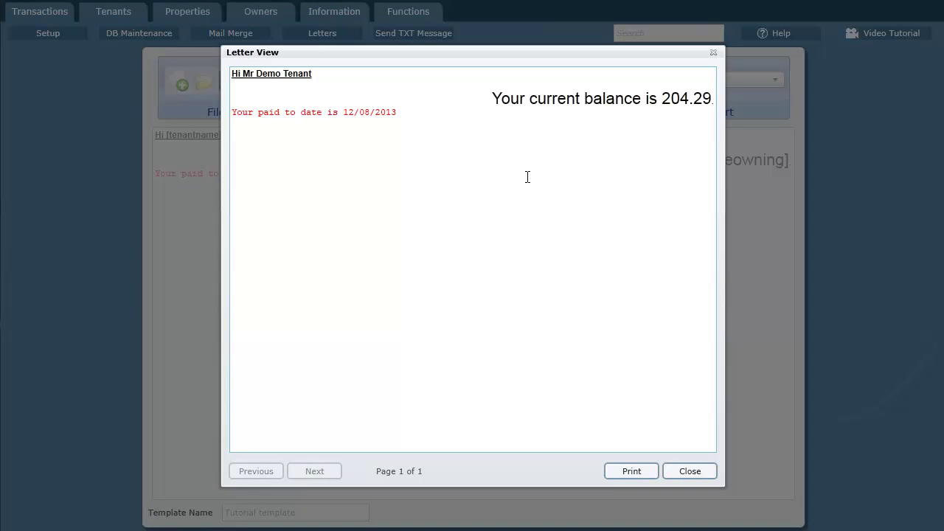
{"action": "left_click", "coordinate": [690, 471]}
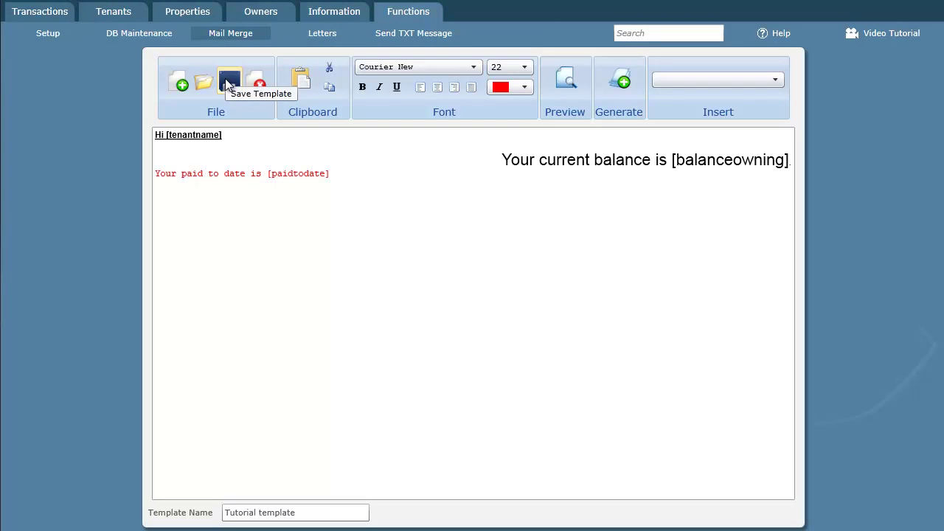
{"action": "left_click", "coordinate": [227, 83]}
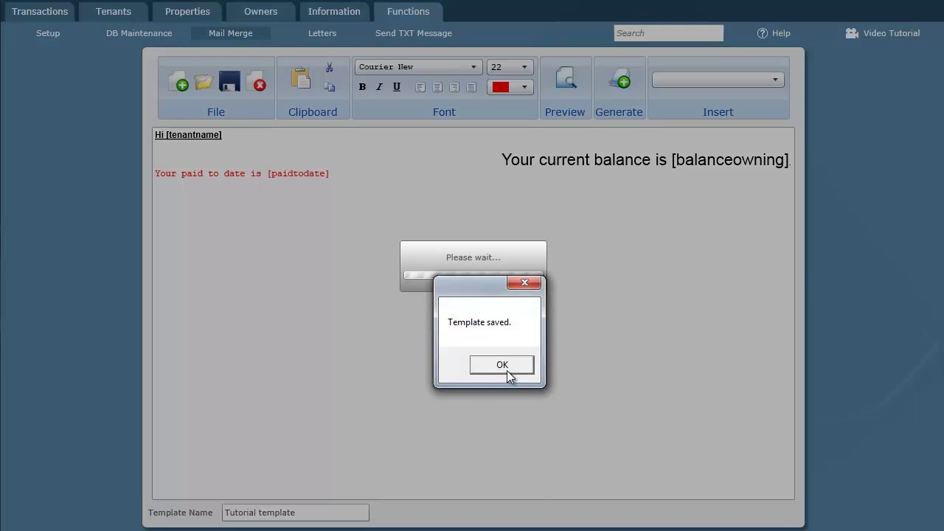
{"action": "left_click", "coordinate": [505, 367]}
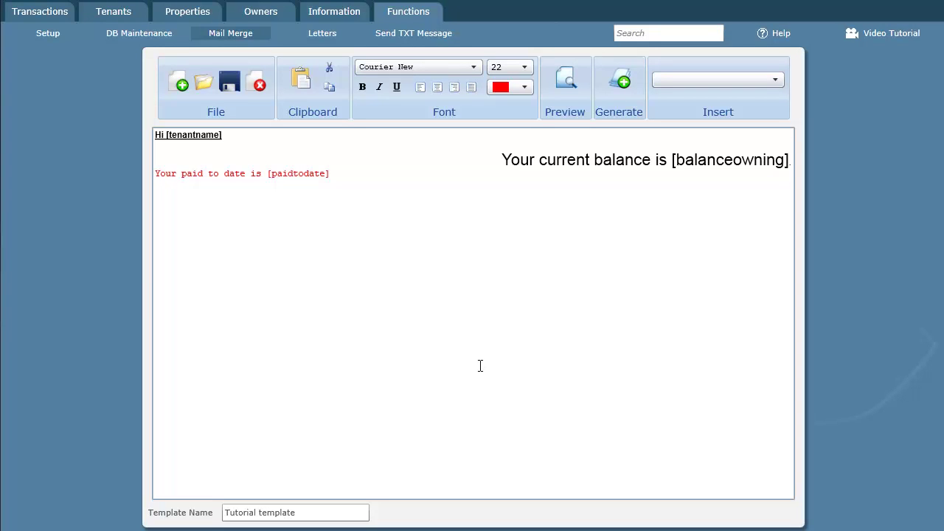
Generate letters from the template for Mr Demo Tenant, Nick Heidfeld, Felipe Massa and Fernando Alonso
{"action": "left_click", "coordinate": [623, 77]}
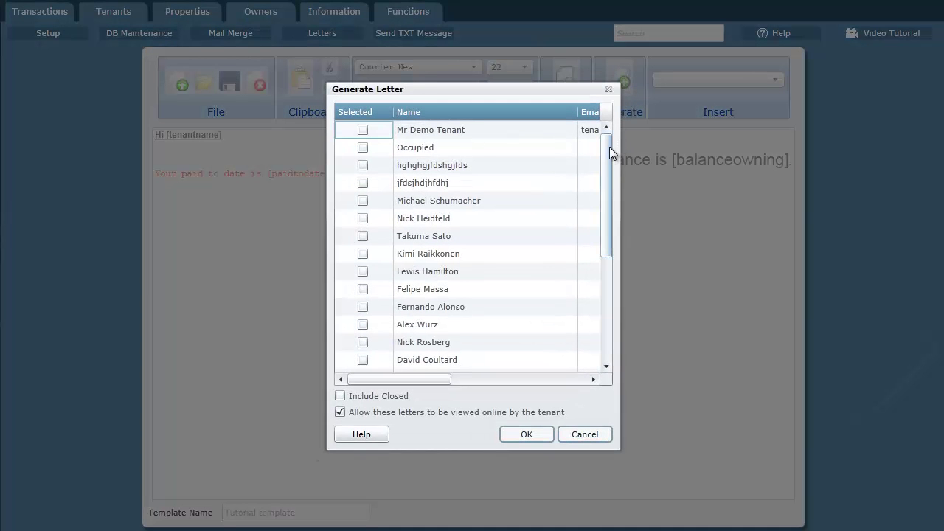
{"action": "mouse_move", "coordinate": [608, 147]}
{"action": "left_mouse_down"}
{"action": "mouse_move", "coordinate": [609, 257]}
{"action": "mouse_move", "coordinate": [613, 136]}
{"action": "left_mouse_up"}
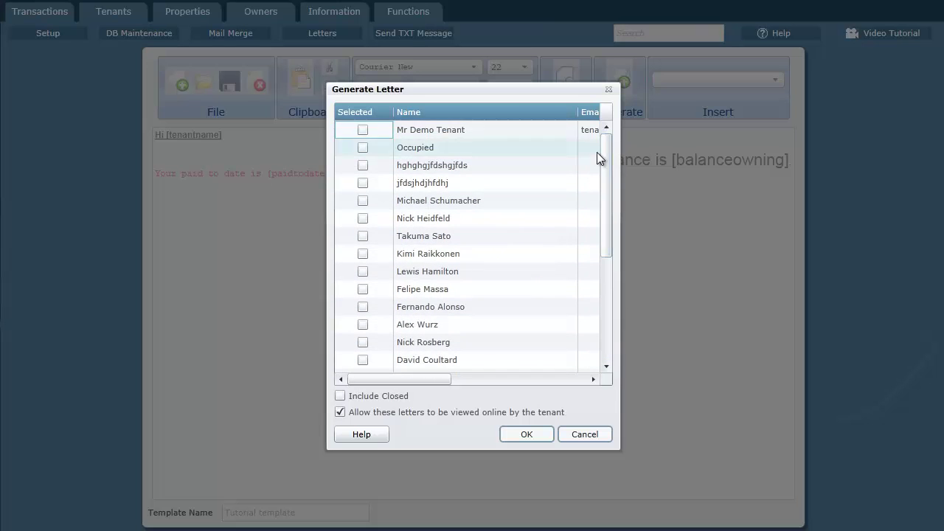
{"action": "left_click", "coordinate": [363, 130]}
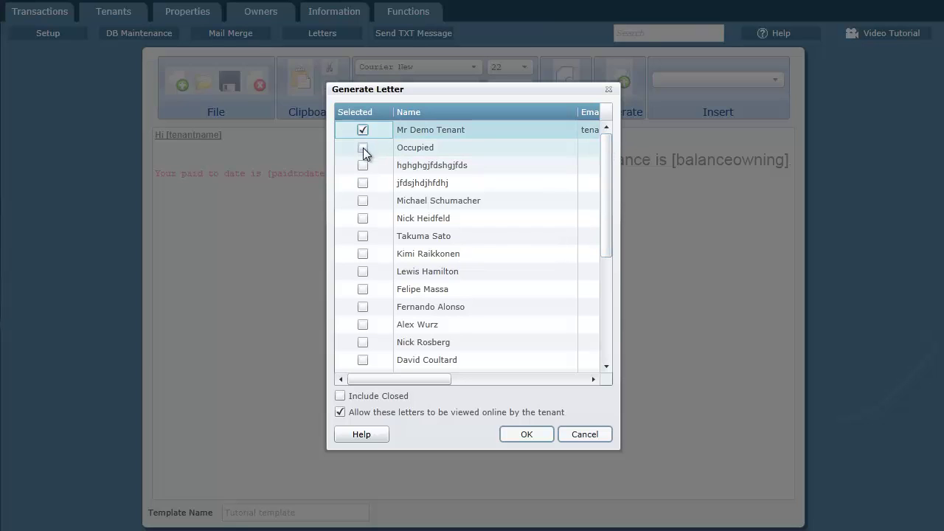
{"action": "left_click", "coordinate": [363, 219]}
{"action": "left_click", "coordinate": [363, 271]}
{"action": "left_click", "coordinate": [362, 307]}
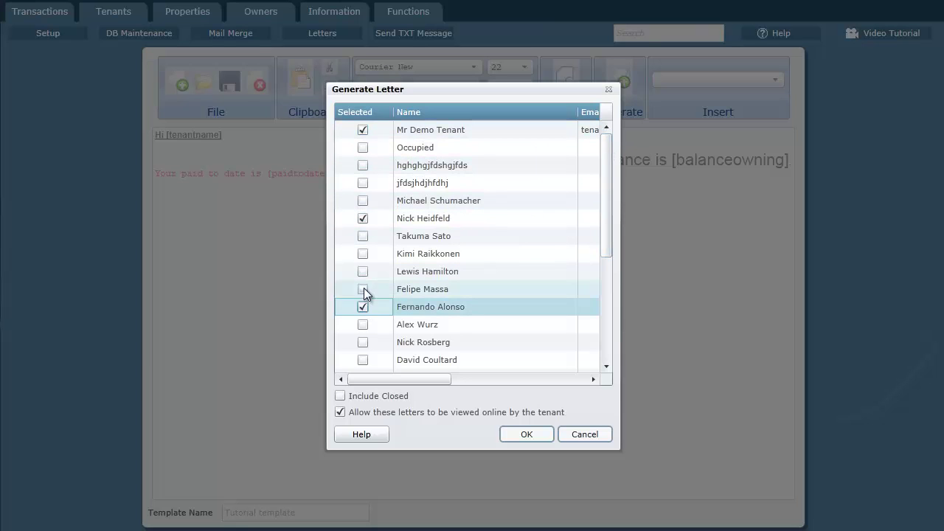
{"action": "left_click", "coordinate": [363, 288]}
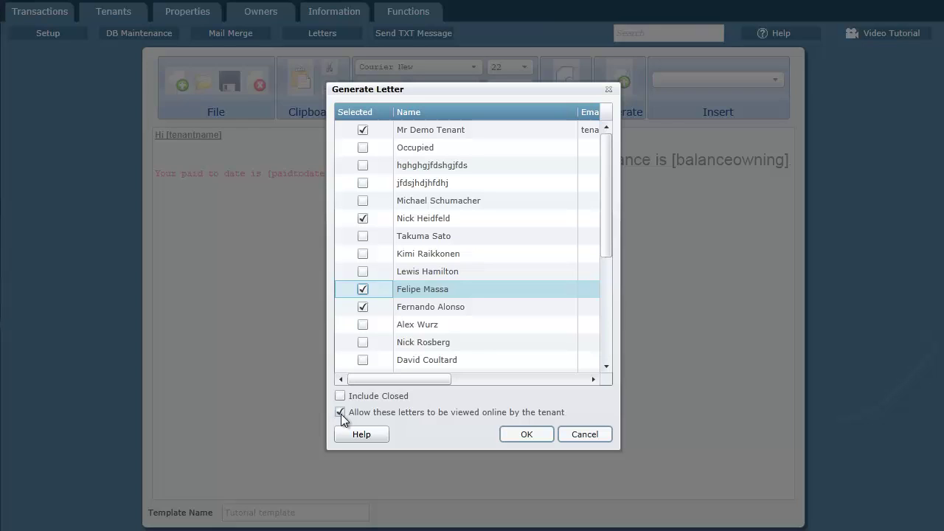
{"action": "left_click", "coordinate": [521, 435]}
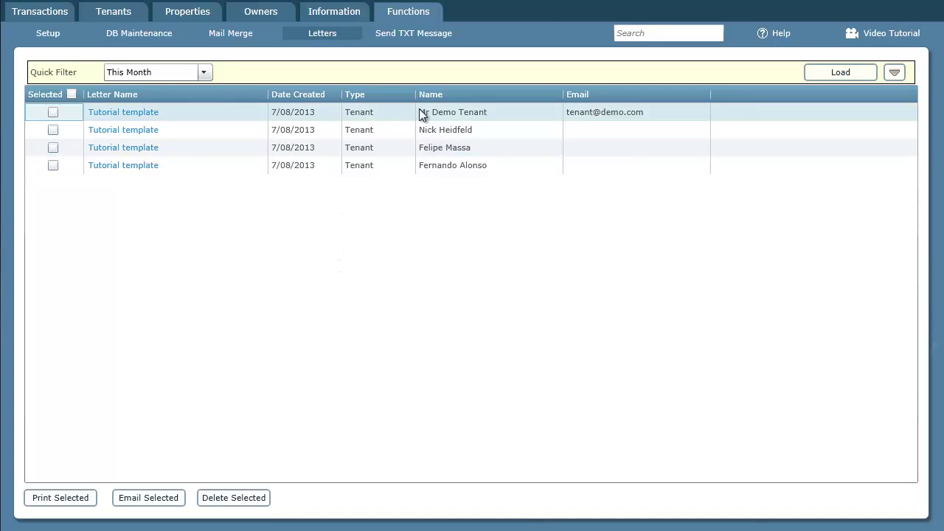
View the generated Tutorial template letters of the first two listed tenants, closing each letter view
{"action": "left_click", "coordinate": [116, 112]}
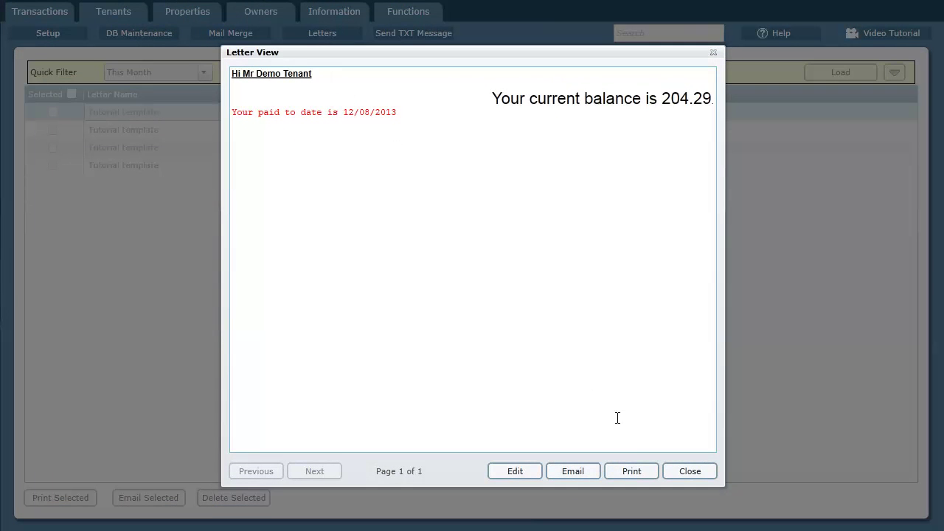
{"action": "left_click", "coordinate": [679, 470]}
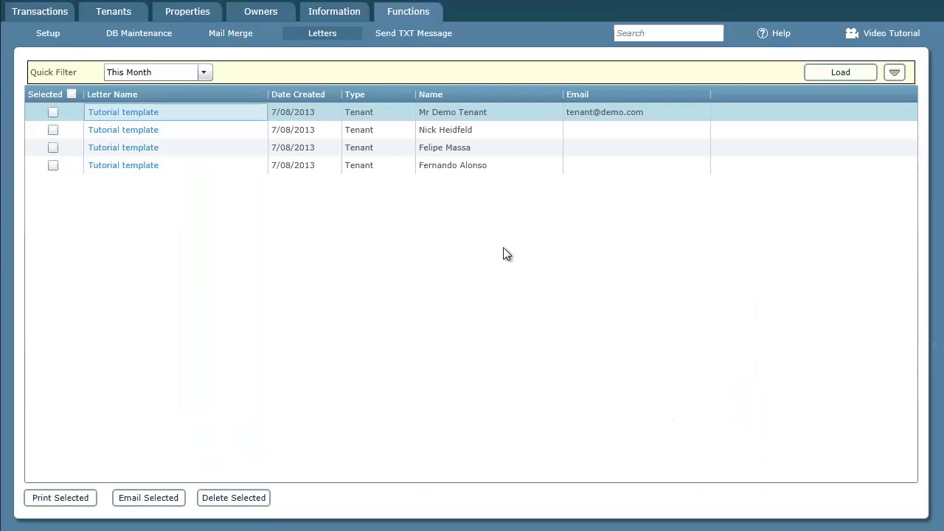
{"action": "left_click", "coordinate": [135, 129]}
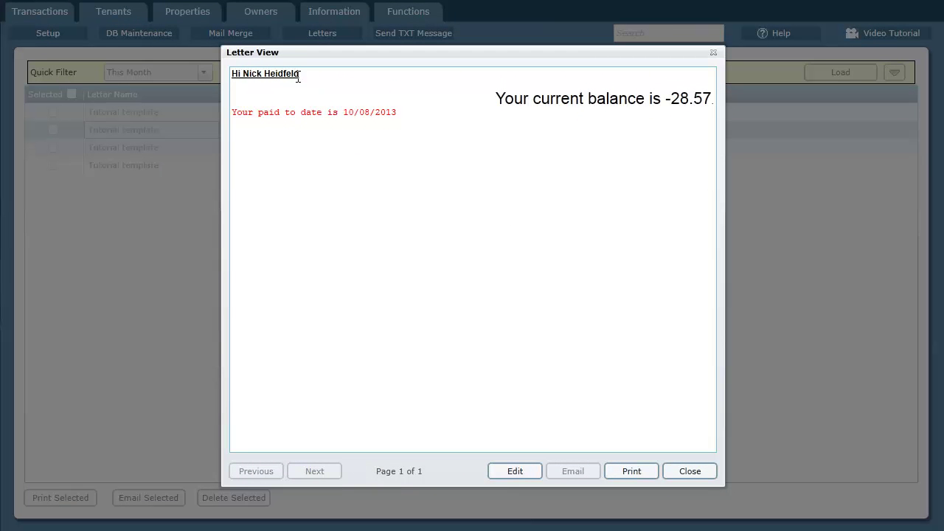
{"action": "left_click", "coordinate": [690, 470]}
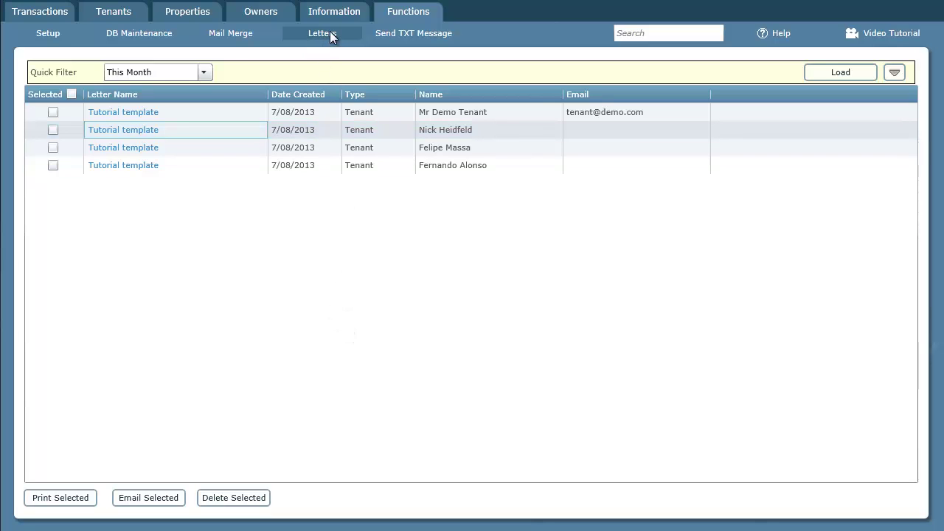
Mark all four generated Tutorial template letters as selected
{"action": "left_click", "coordinate": [53, 112]}
{"action": "left_click", "coordinate": [54, 130]}
{"action": "left_click", "coordinate": [53, 148]}
{"action": "left_click", "coordinate": [53, 165]}
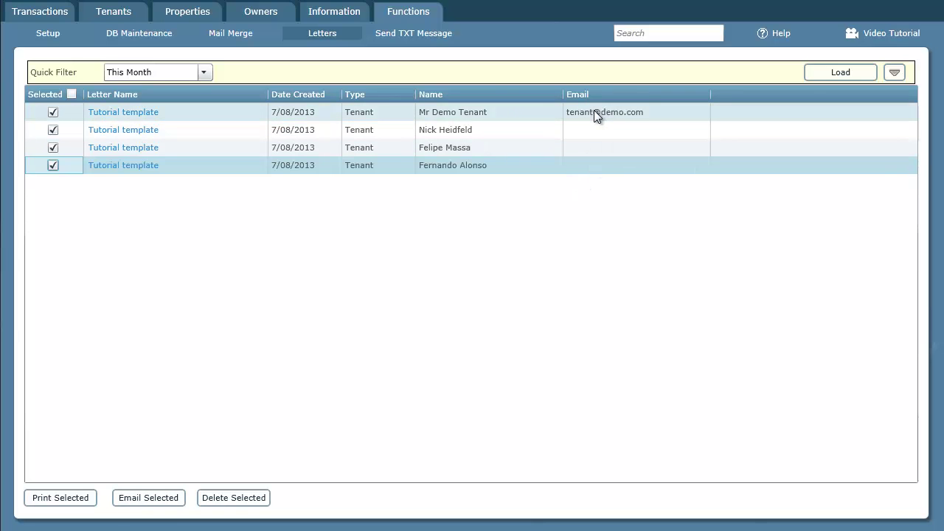
Change the letter selection so that only the letter of the tenant with an email address is marked
{"action": "left_click", "coordinate": [53, 112]}
{"action": "left_click", "coordinate": [53, 129]}
{"action": "left_click", "coordinate": [53, 146]}
{"action": "left_click", "coordinate": [52, 137]}
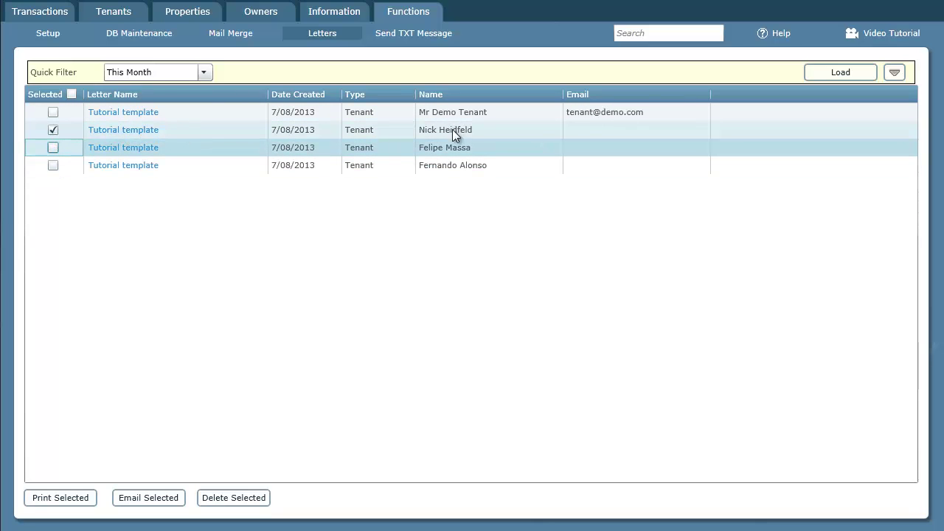
{"action": "left_click", "coordinate": [593, 132]}
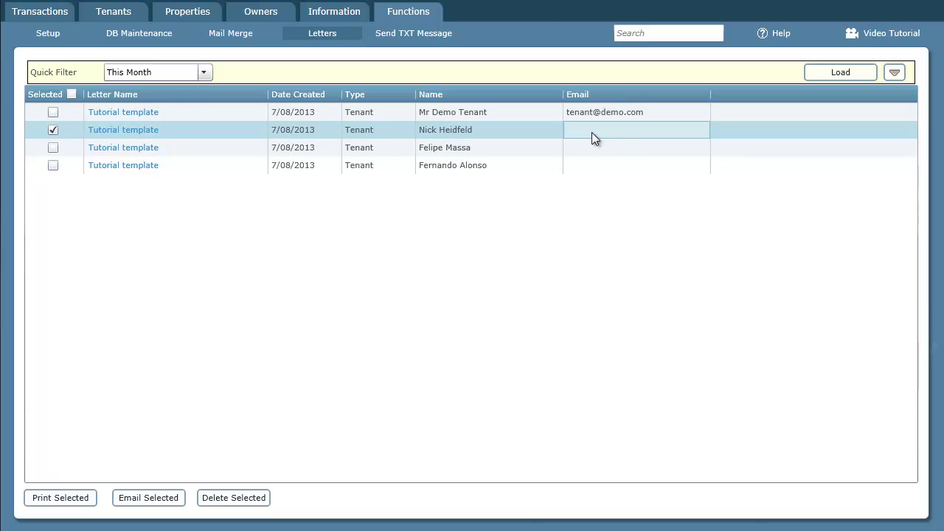
{"action": "left_click", "coordinate": [52, 112]}
{"action": "left_click", "coordinate": [52, 130]}
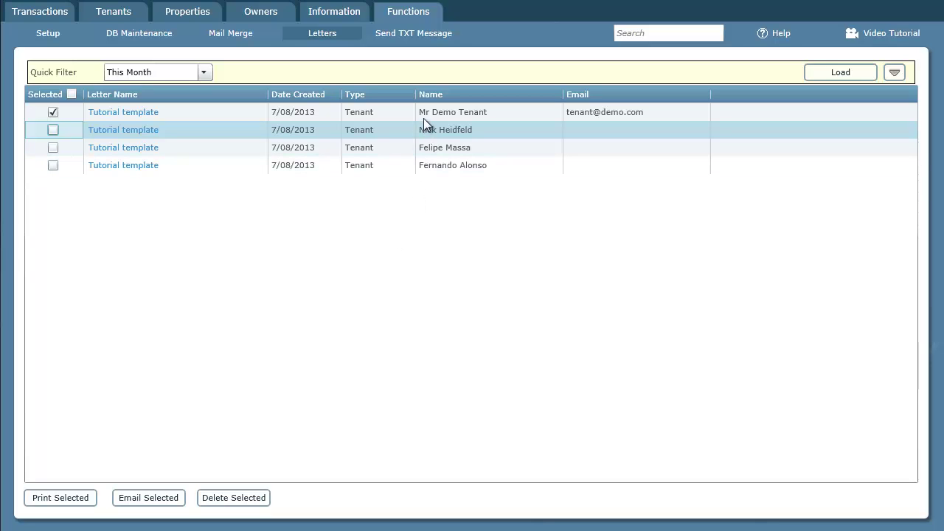
Open the tenant record with short code Demo, check its stored letters and close the record without saving
{"action": "left_click", "coordinate": [122, 16]}
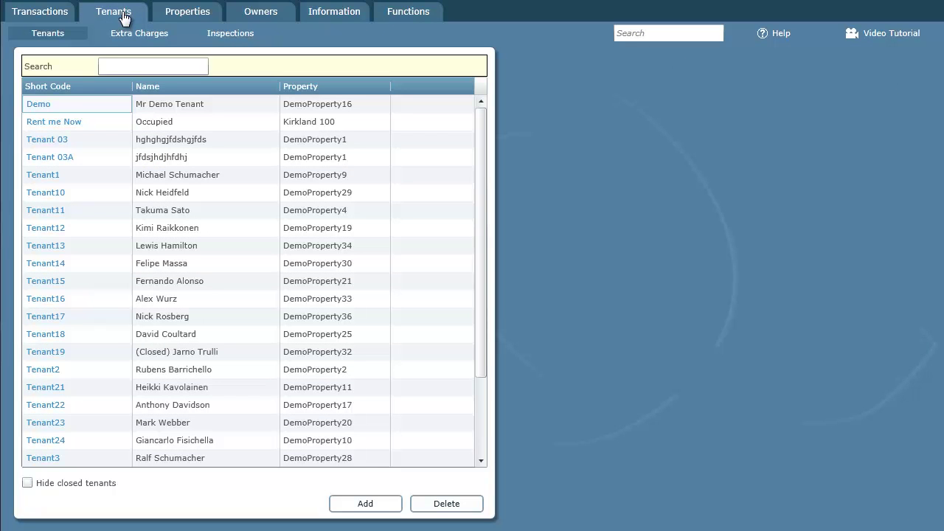
{"action": "left_click", "coordinate": [40, 104]}
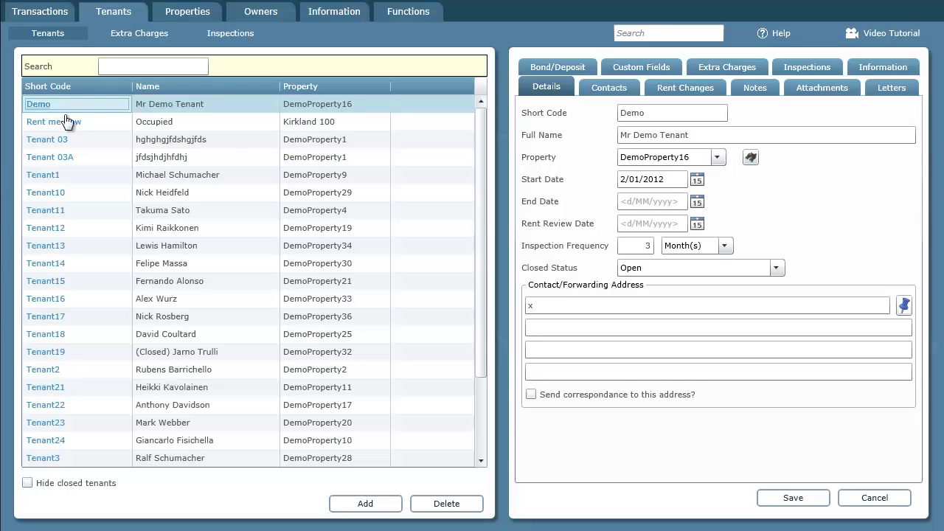
{"action": "left_click", "coordinate": [902, 87]}
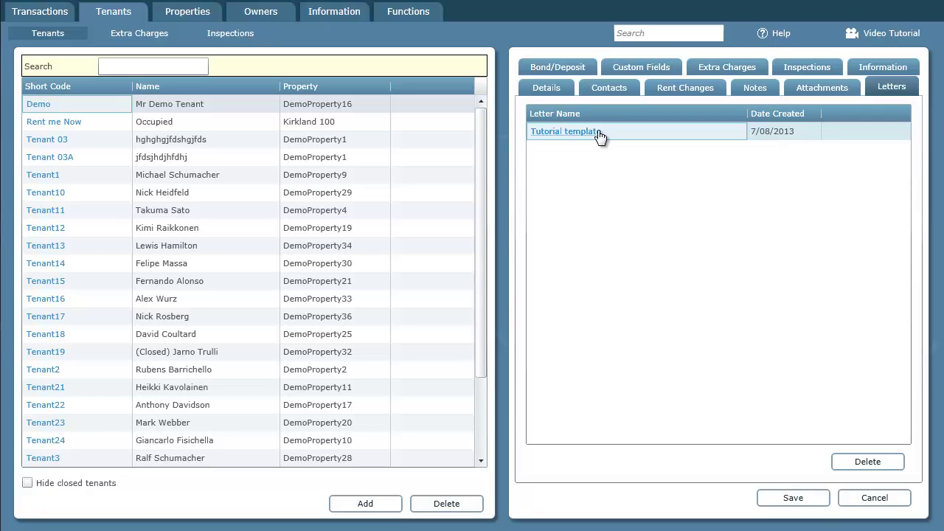
{"action": "left_click", "coordinate": [881, 497]}
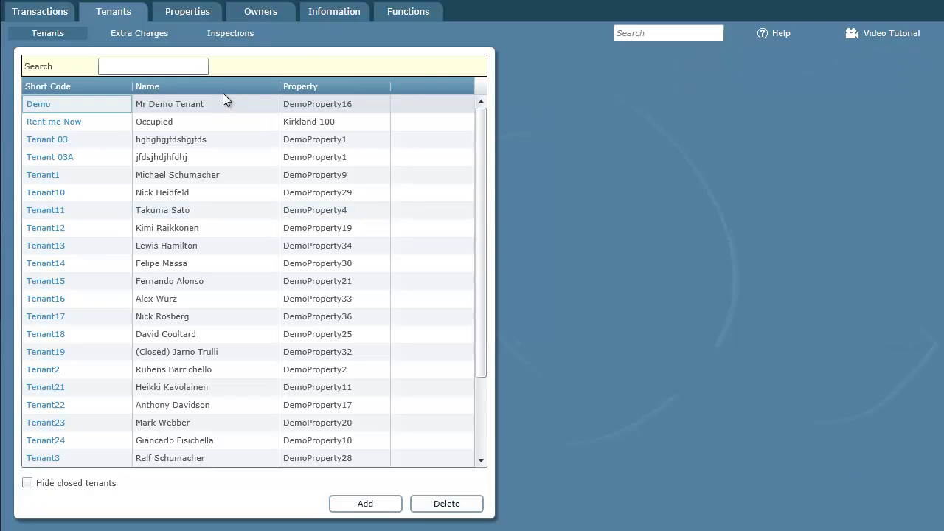
Load the Receipt Example tenant template in the mail merge editor
{"action": "left_click", "coordinate": [413, 13]}
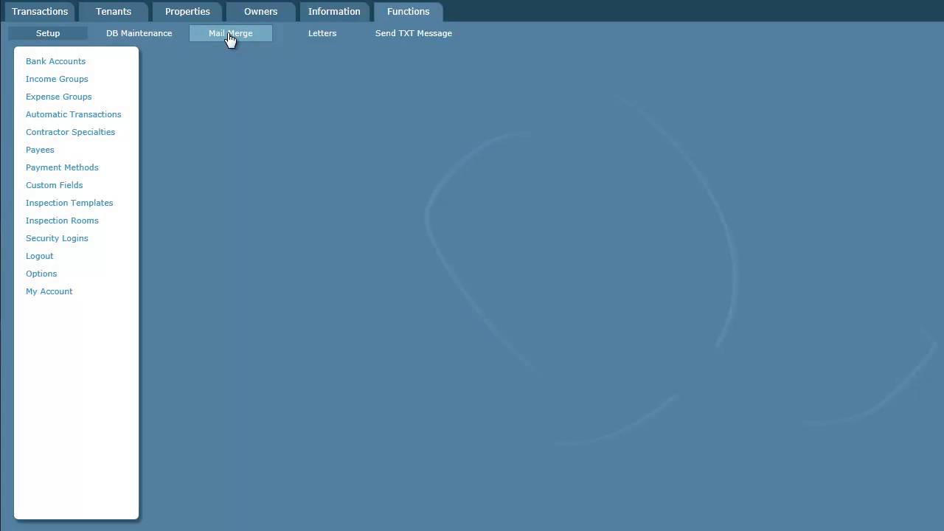
{"action": "left_click", "coordinate": [230, 37]}
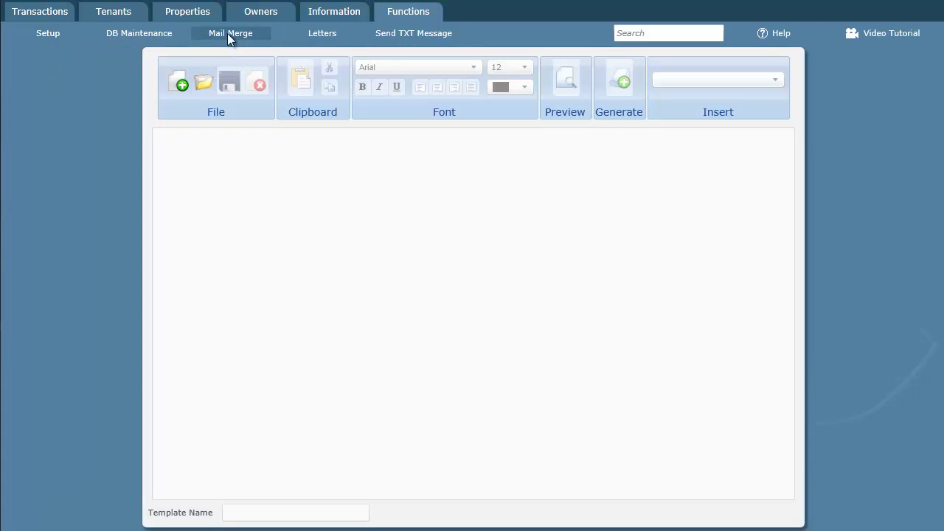
{"action": "left_click", "coordinate": [203, 83]}
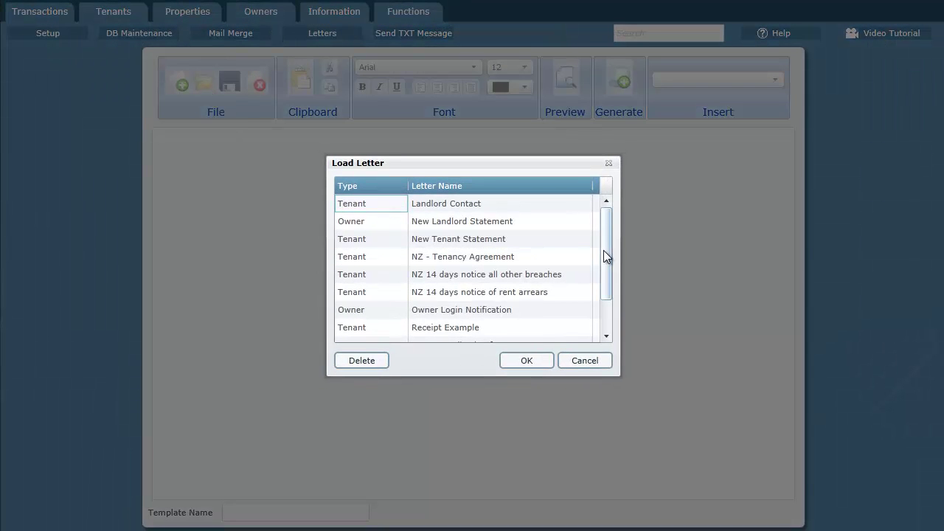
{"action": "scroll", "coordinate": [603, 256], "scroll_direction": "down", "scroll_amount": 1}
{"action": "left_click", "coordinate": [362, 303]}
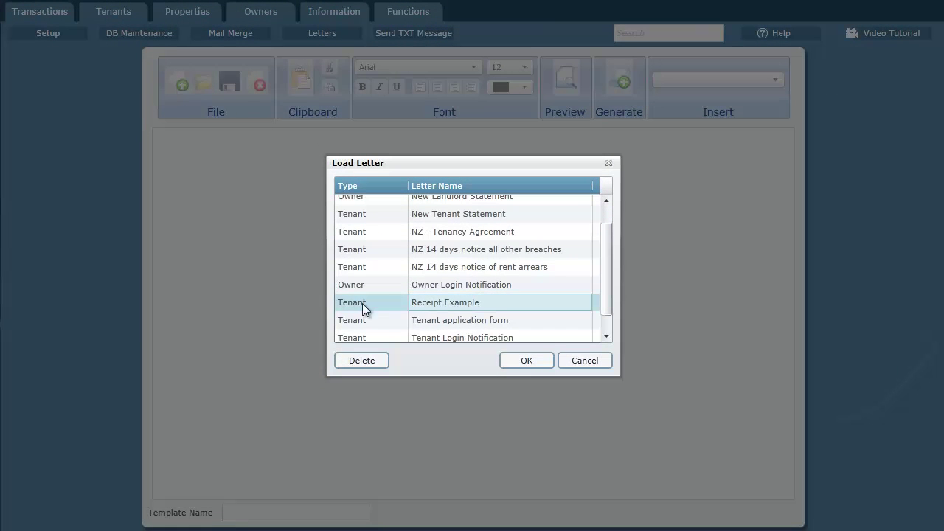
{"action": "left_click", "coordinate": [526, 361]}
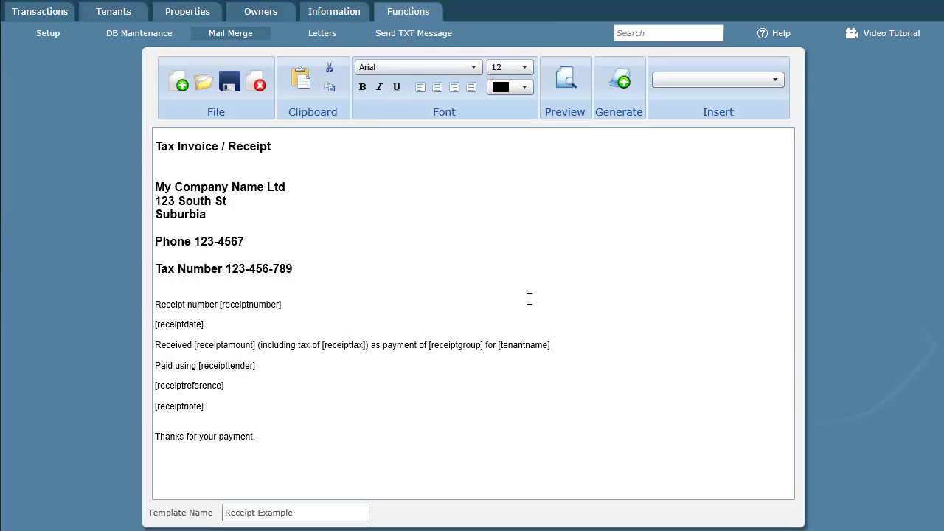
Examine the insertable receipt merge fields and the receipt number and date placeholders in the Receipt Example template
{"action": "left_click", "coordinate": [775, 79]}
{"action": "left_click_drag", "start_coordinate": [779, 164], "coordinate": [779, 325]}
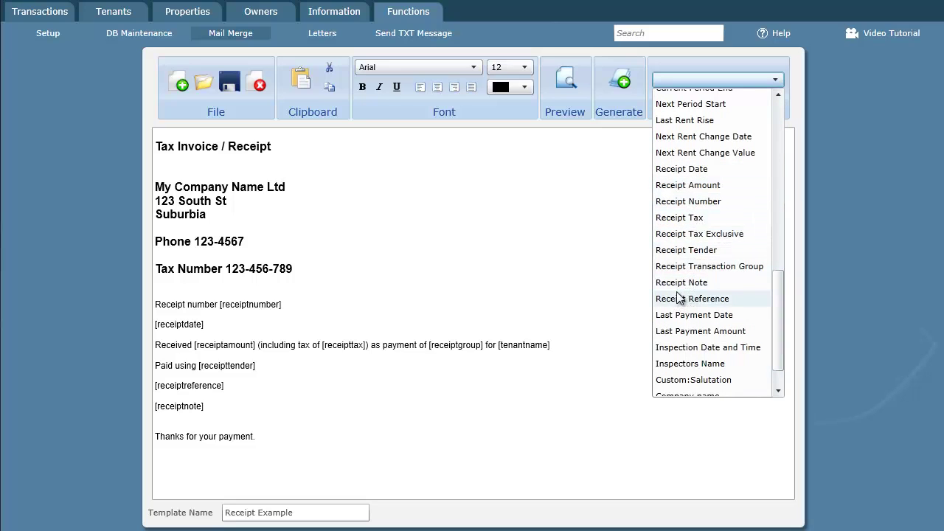
{"action": "left_click", "coordinate": [472, 221]}
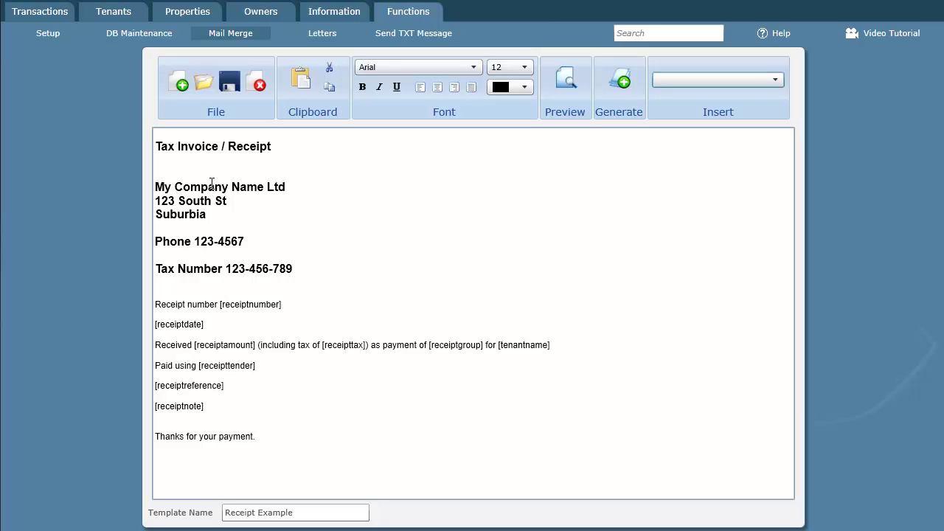
{"action": "left_click_drag", "start_coordinate": [221, 304], "coordinate": [265, 304]}
{"action": "left_click_drag", "start_coordinate": [173, 327], "coordinate": [204, 326]}
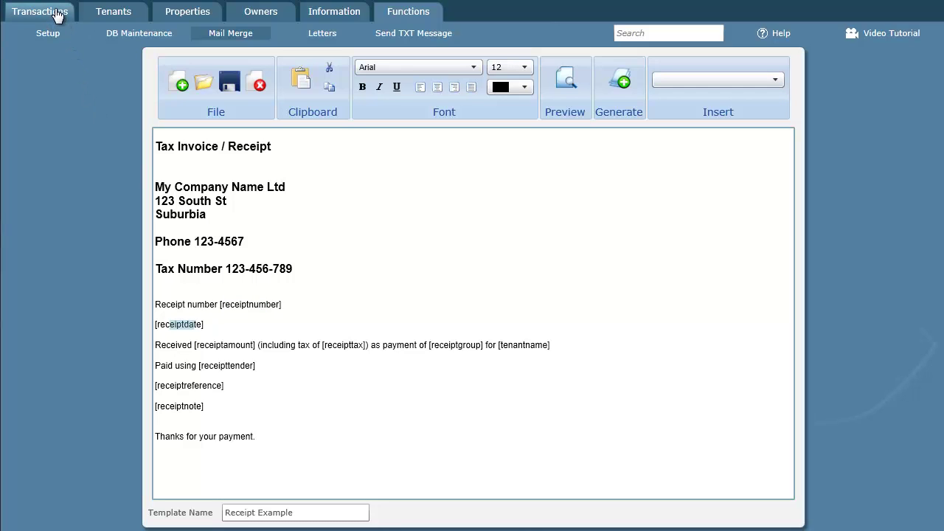
Start a new cashbook transaction with the transaction group Rent and the tenant Demo
{"action": "left_click", "coordinate": [56, 17]}
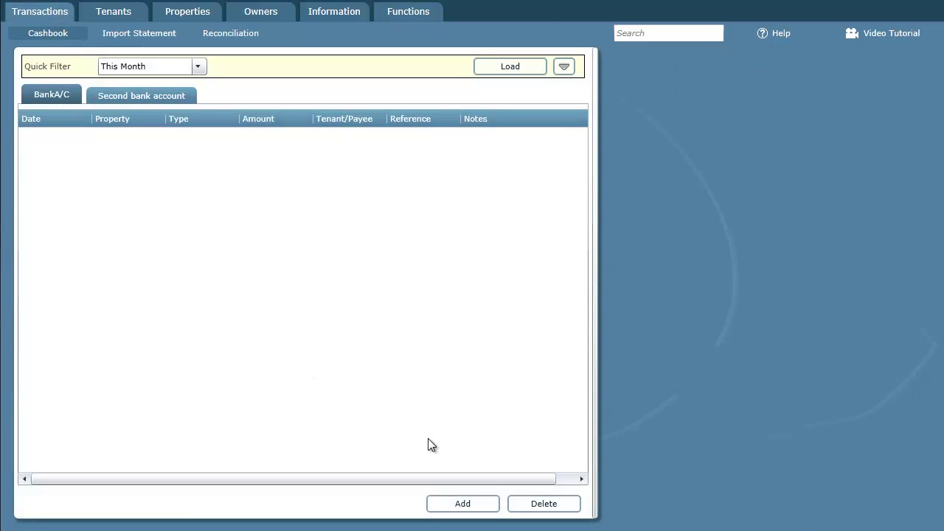
{"action": "left_click", "coordinate": [462, 505]}
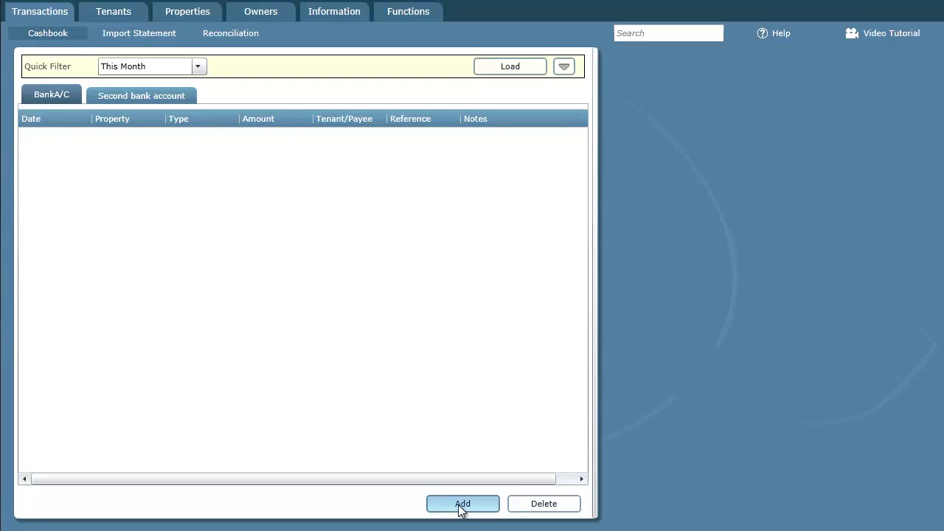
{"action": "left_click", "coordinate": [822, 65]}
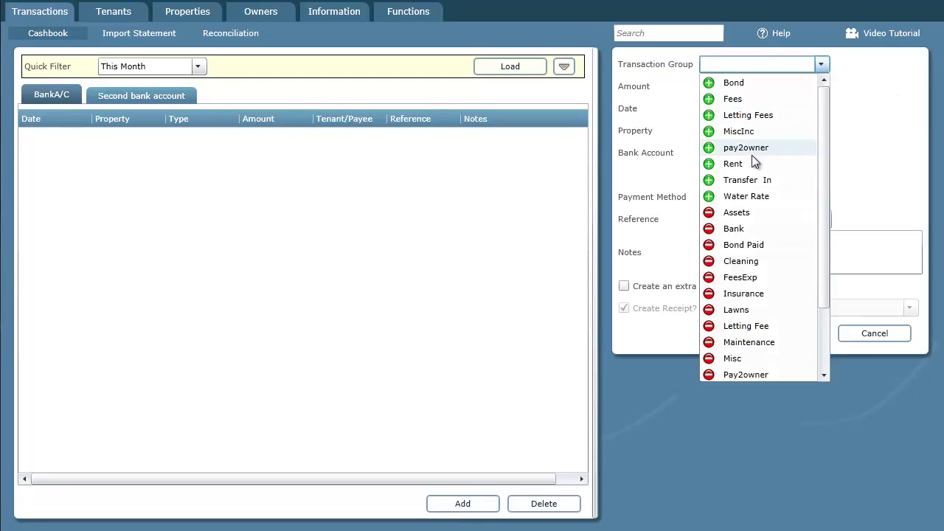
{"action": "left_click", "coordinate": [749, 163]}
{"action": "left_click", "coordinate": [821, 175]}
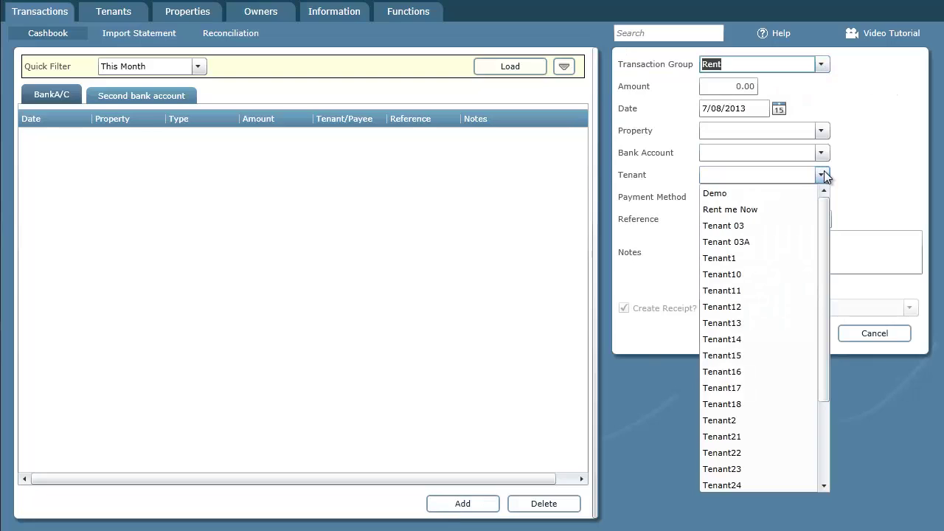
{"action": "left_click", "coordinate": [736, 193]}
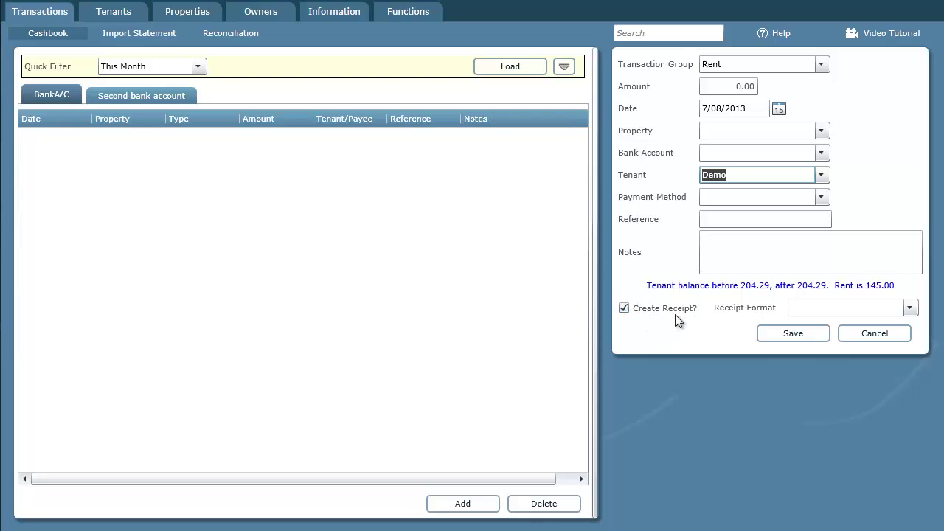
Choose Receipt Example as the transaction's receipt format and cancel the new transaction
{"action": "left_click", "coordinate": [910, 308]}
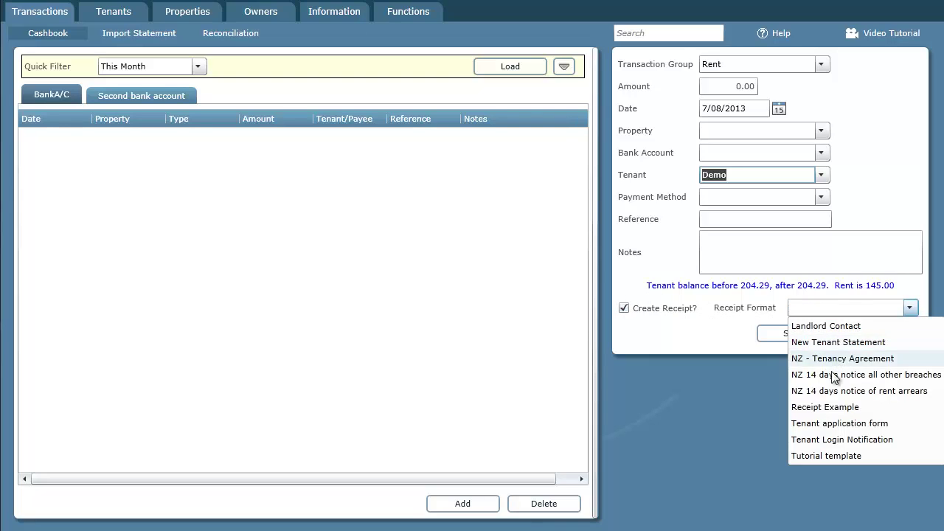
{"action": "left_click", "coordinate": [833, 407]}
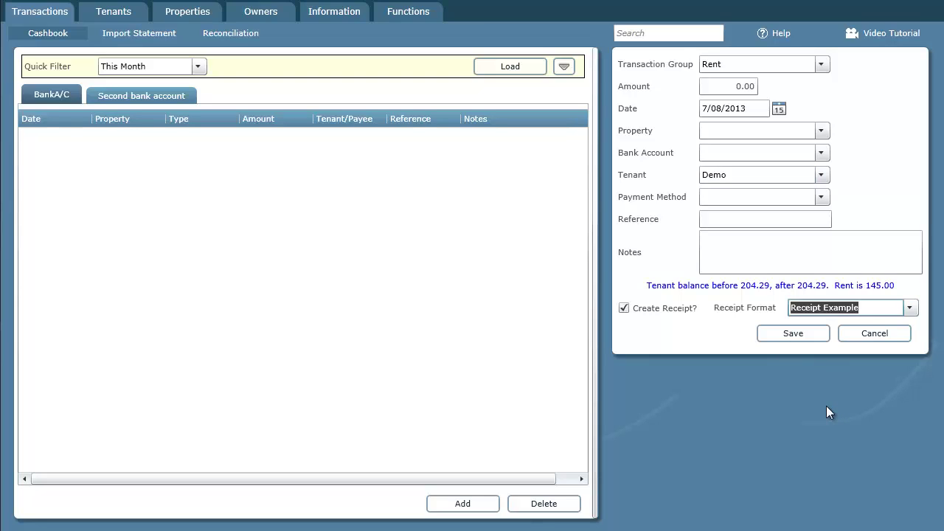
{"action": "left_click", "coordinate": [873, 333]}
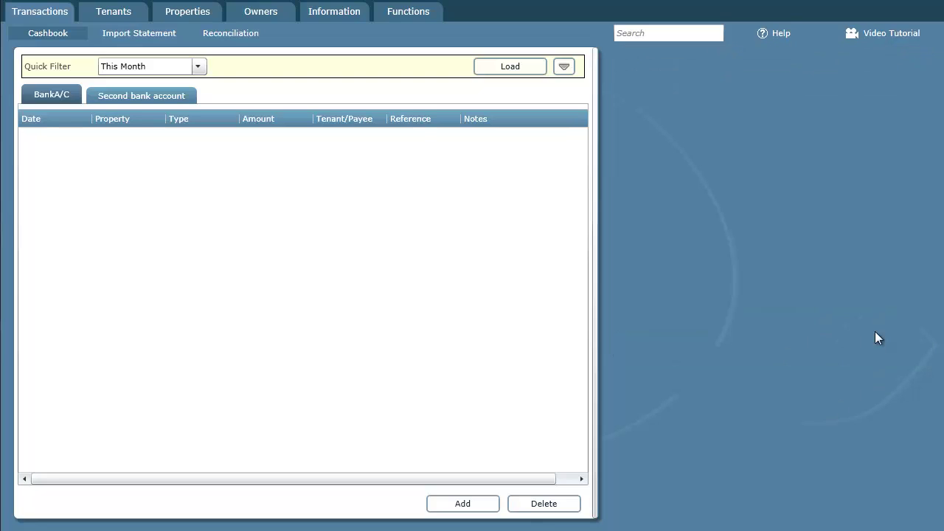